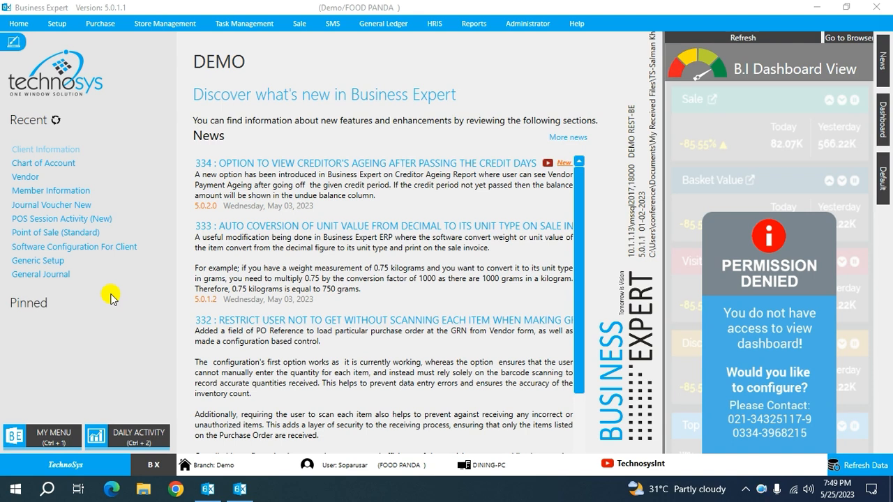
# Open Setup > Client Information > Client Information and expand the Company Branch list.
pyautogui.click(57, 25)
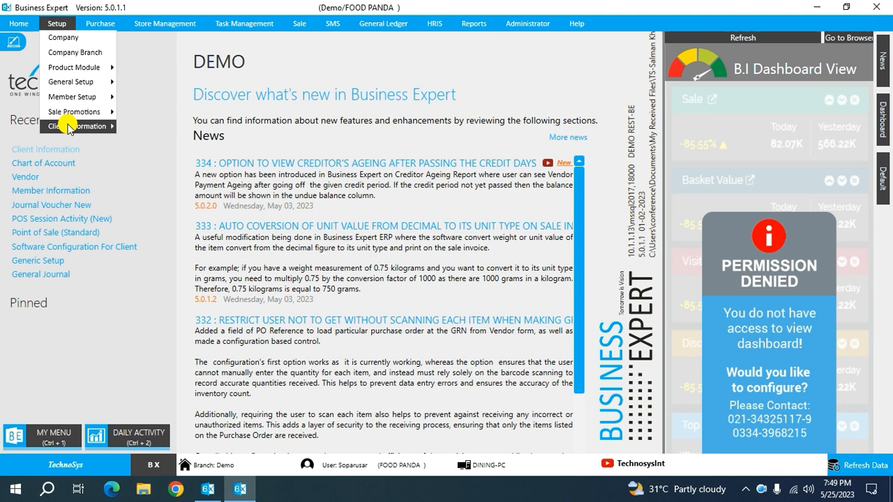
pyautogui.moveTo(73, 126)
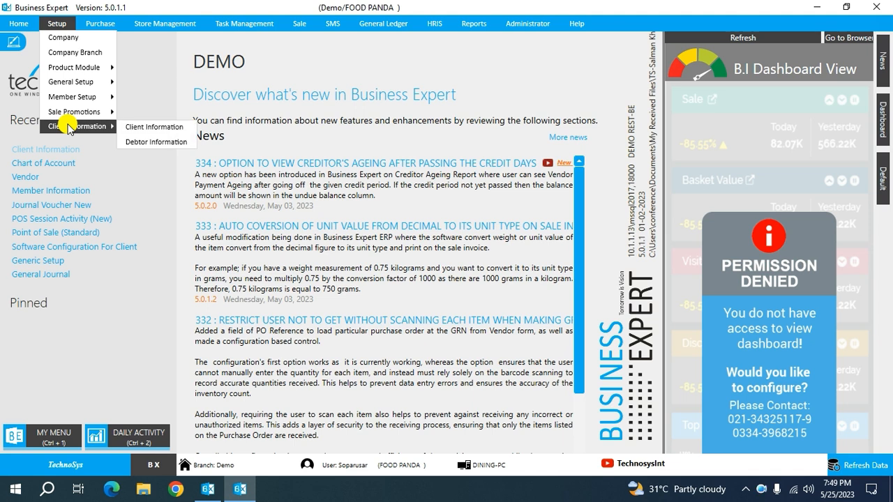
pyautogui.click(139, 128)
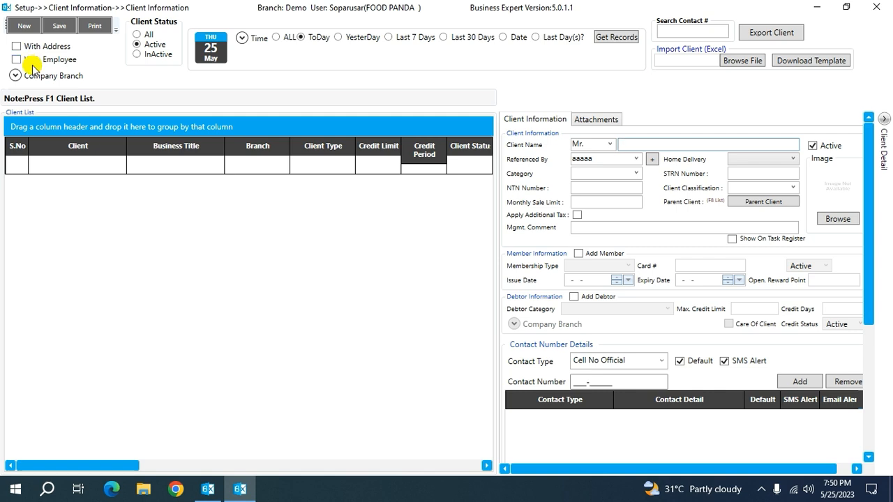
pyautogui.click(15, 76)
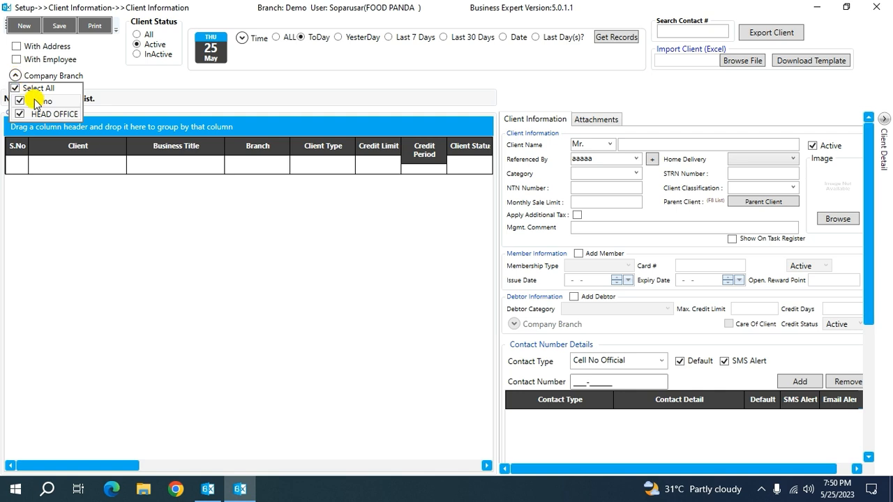
# Collapse the branch list and download the ClientFormat template with ClientName and ContactNo headers.
pyautogui.click(107, 203)
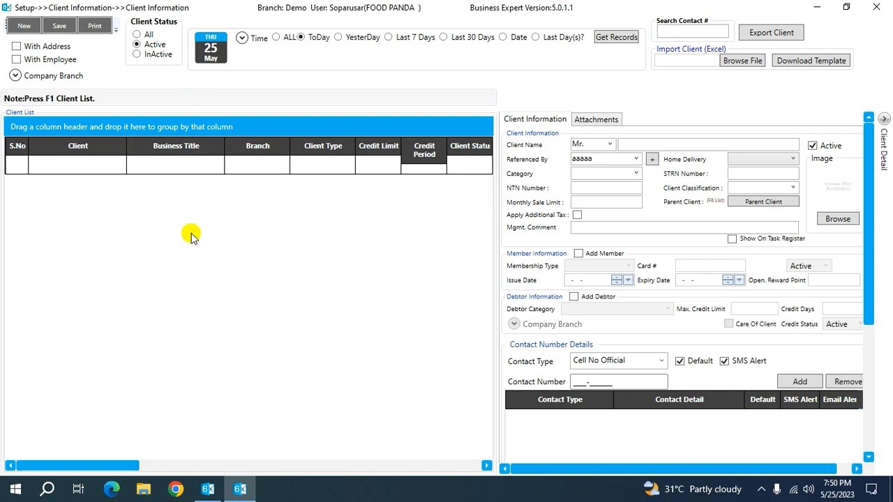
pyautogui.click(670, 28)
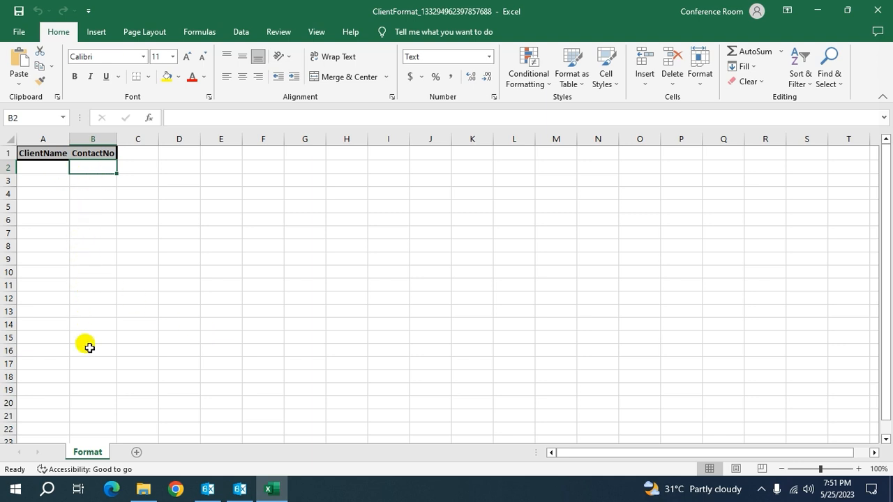
# Switch from the Excel template back to the Business Expert Client Information window.
pyautogui.click(240, 489)
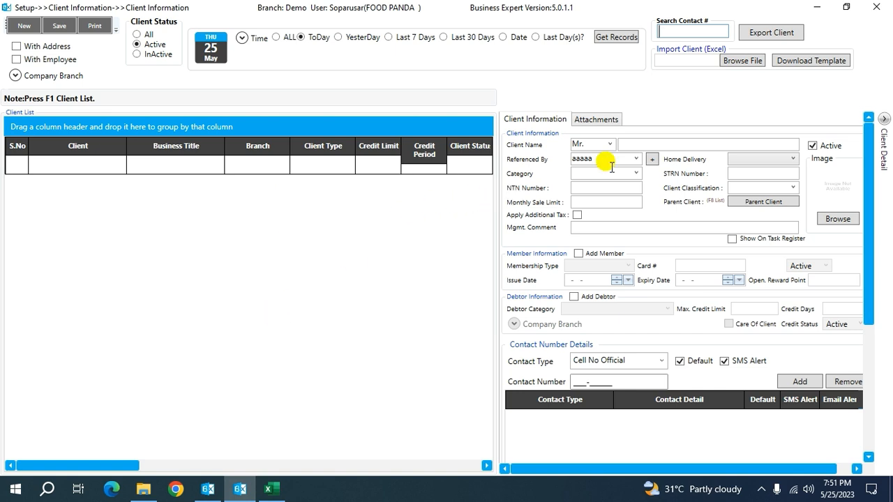
pyautogui.click(651, 145)
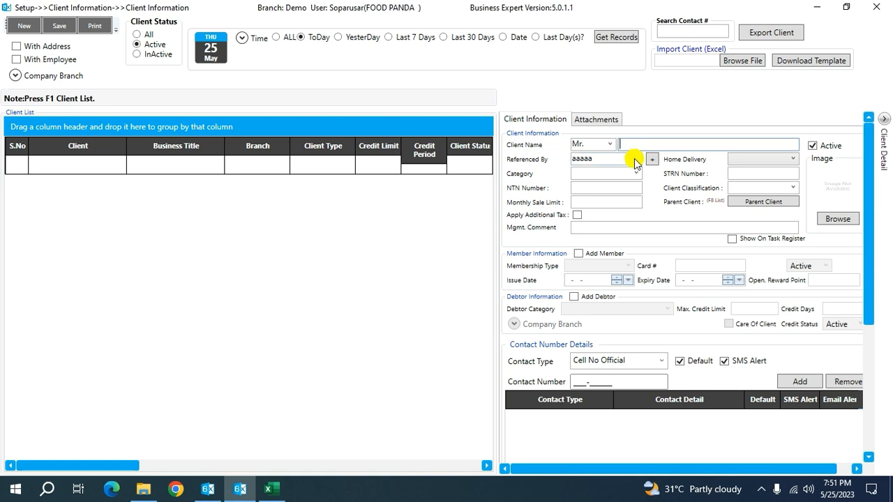
pyautogui.click(635, 161)
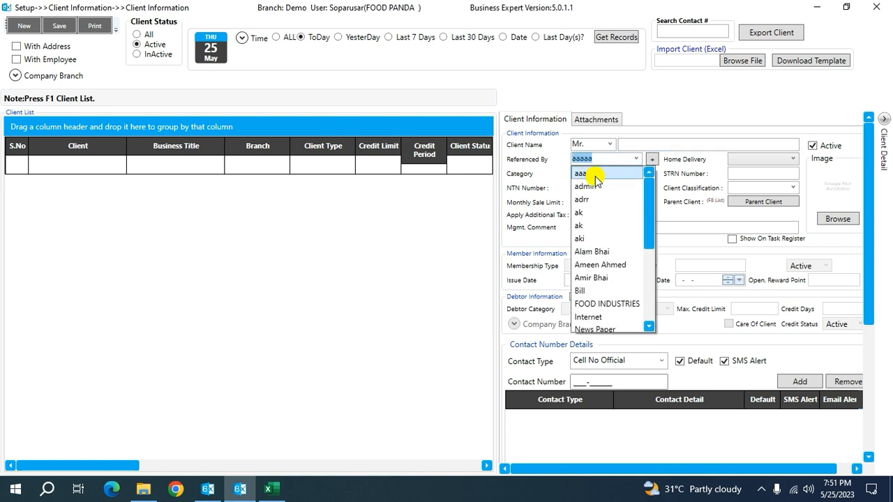
pyautogui.click(653, 162)
pyautogui.click(652, 159)
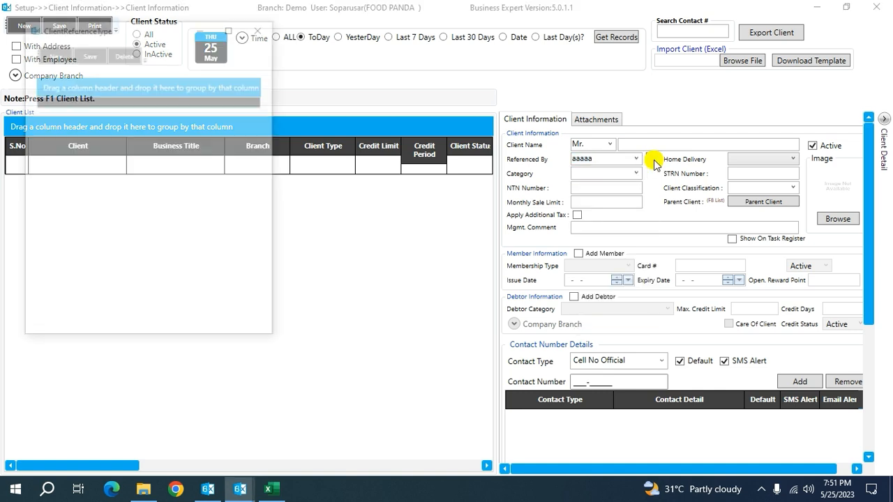
pyautogui.click(261, 34)
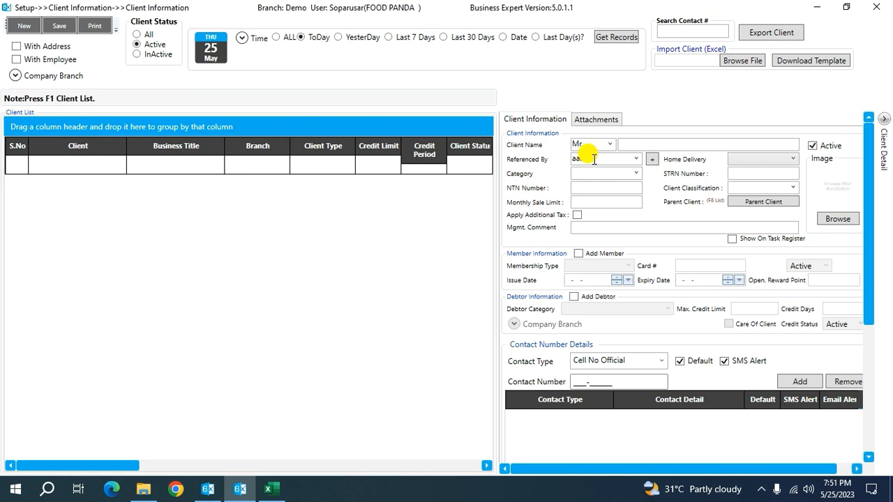
pyautogui.click(790, 161)
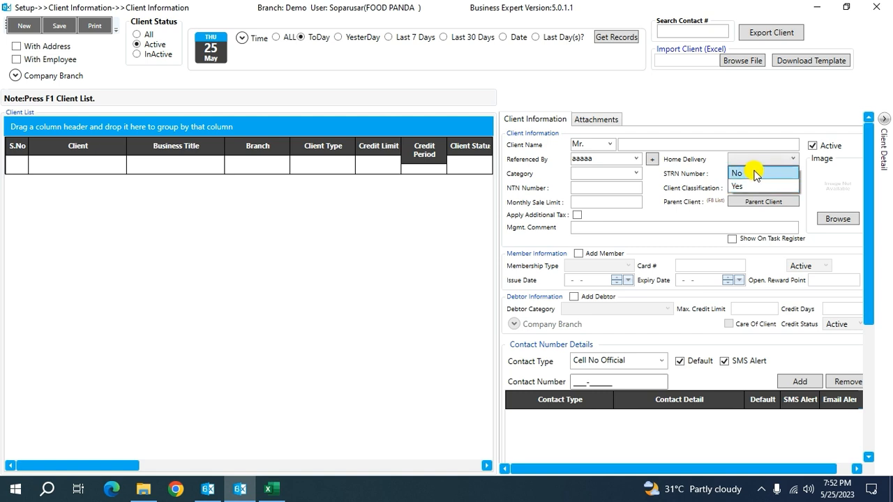
pyautogui.click(448, 227)
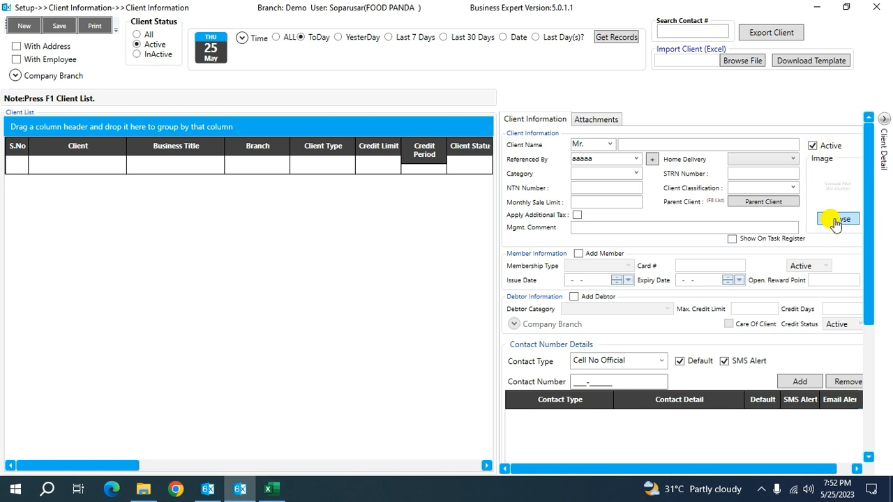
# Preview the Category options without choosing, then visit the STRN and NTN Number fields.
pyautogui.click(636, 174)
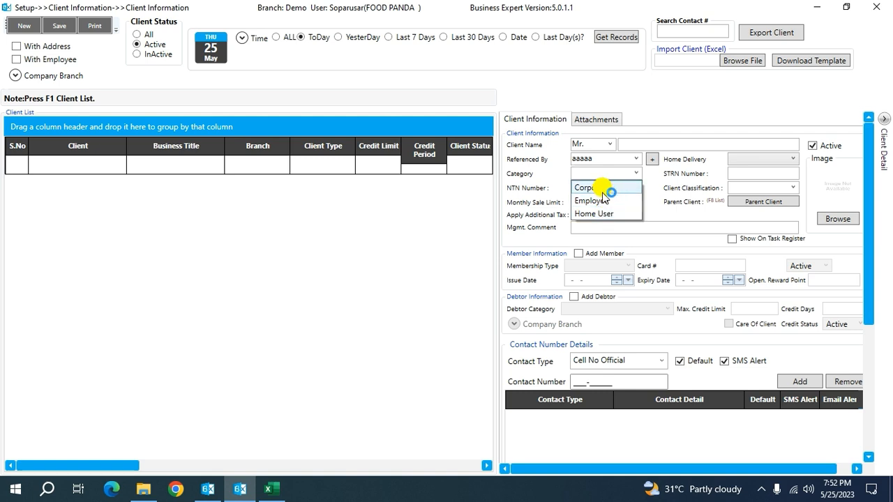
pyautogui.click(454, 250)
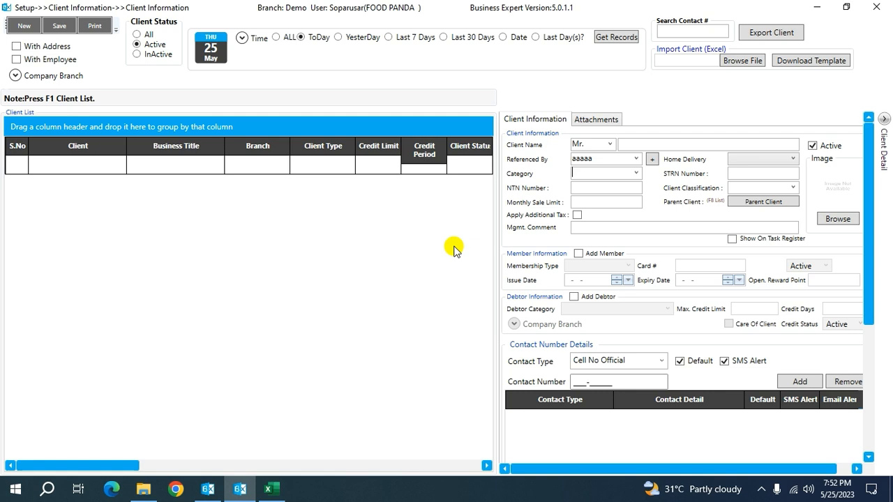
pyautogui.click(751, 174)
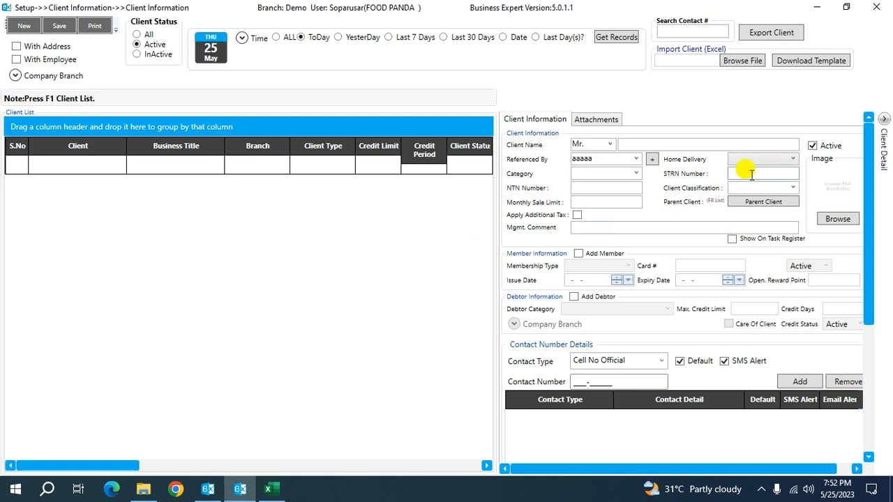
pyautogui.click(603, 189)
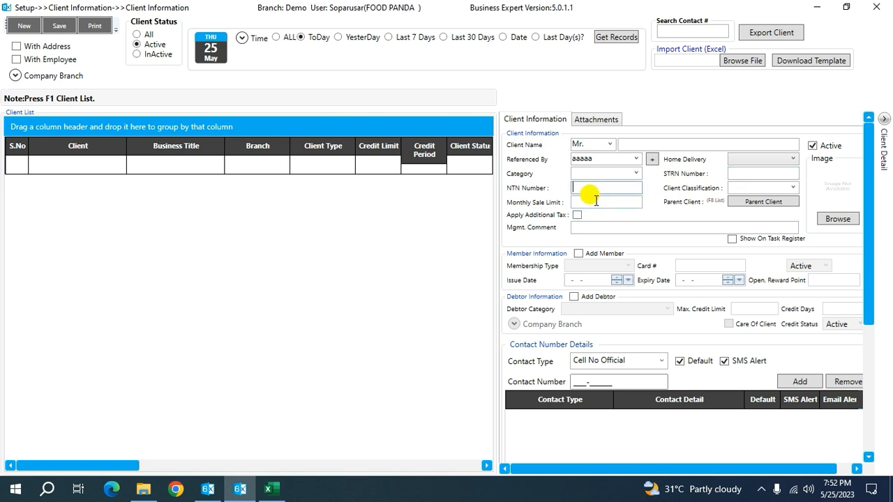
# Enter then clear 100000 so Monthly Sale Limit stays 0, then reopen the Category list.
pyautogui.click(597, 201)
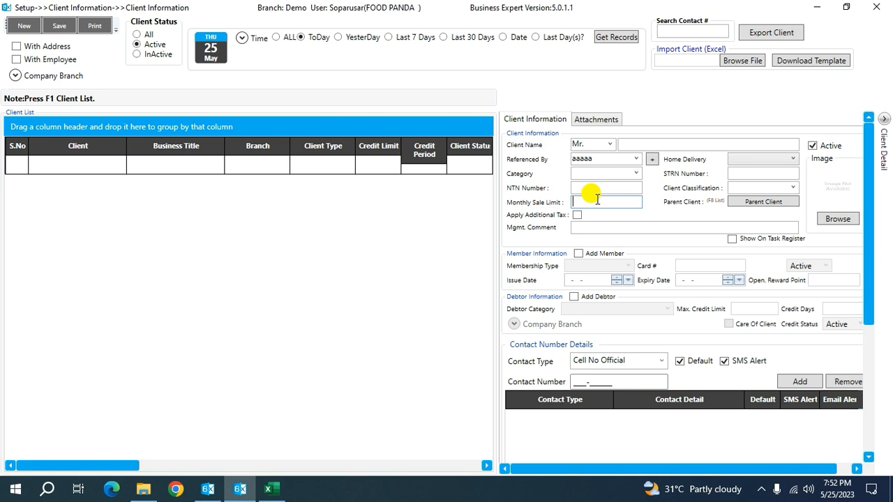
pyautogui.write('100000')
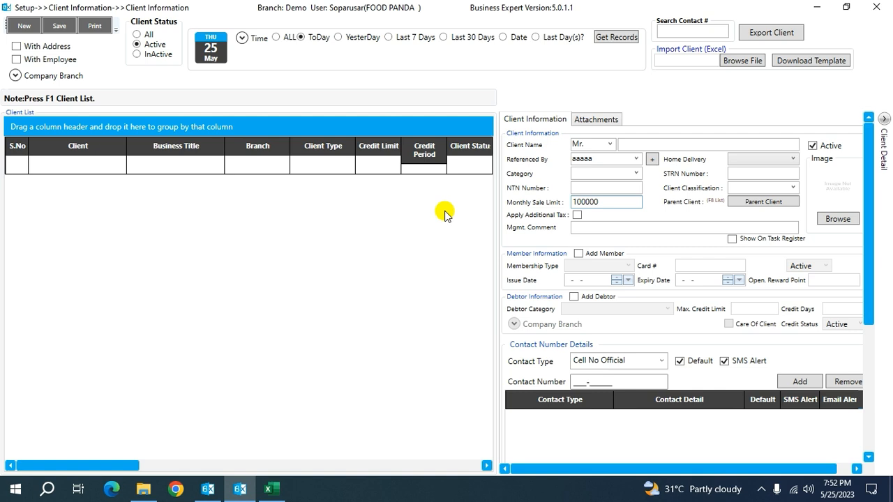
pyautogui.press('BackSpace')
pyautogui.press('BackSpace')
pyautogui.press('BackSpace')
pyautogui.press('BackSpace')
pyautogui.press('BackSpace')
pyautogui.press('BackSpace')
pyautogui.click(574, 214)
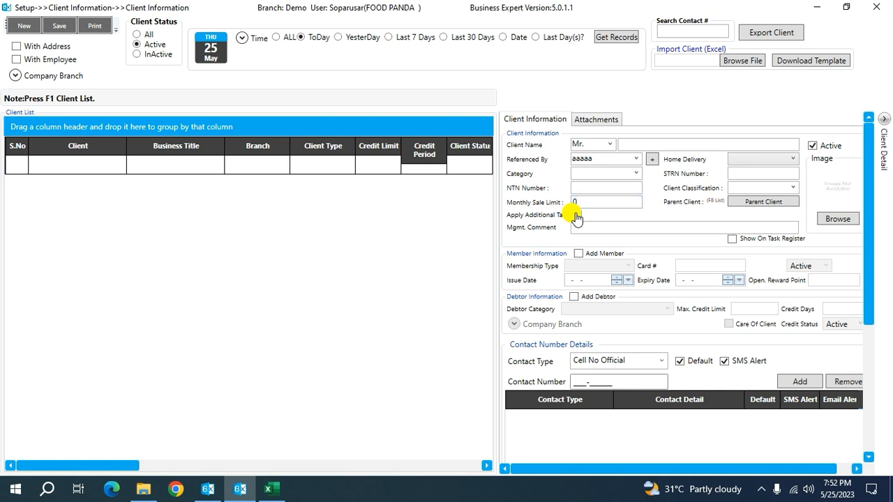
pyautogui.click(578, 231)
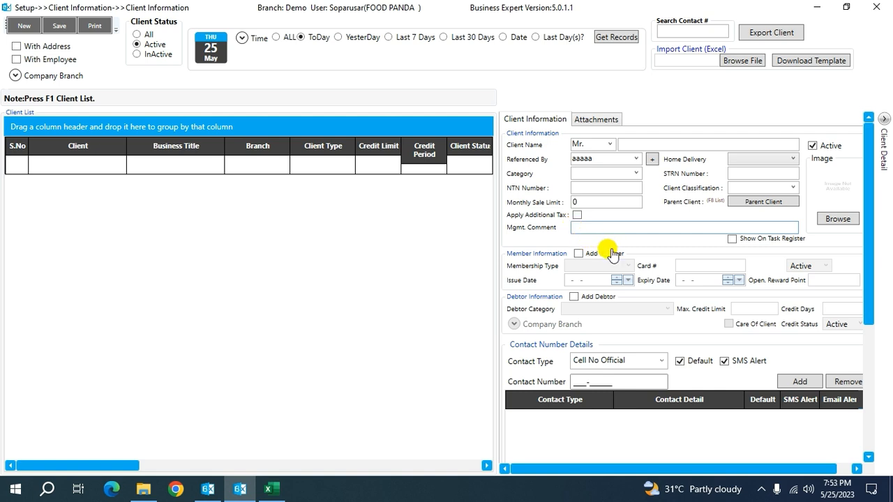
pyautogui.click(637, 180)
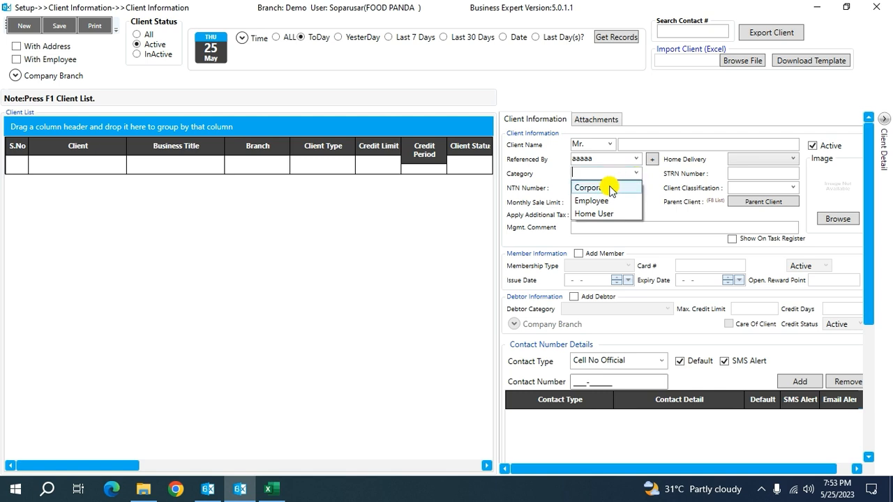
pyautogui.click(609, 189)
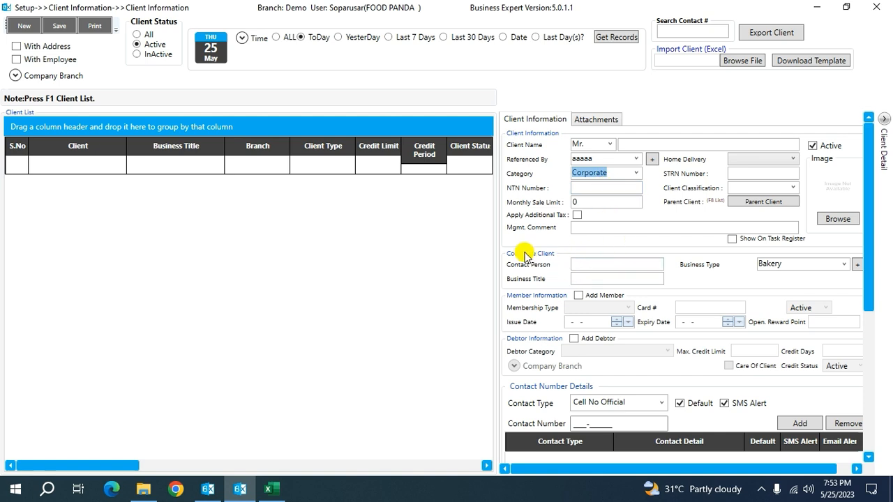
pyautogui.click(586, 265)
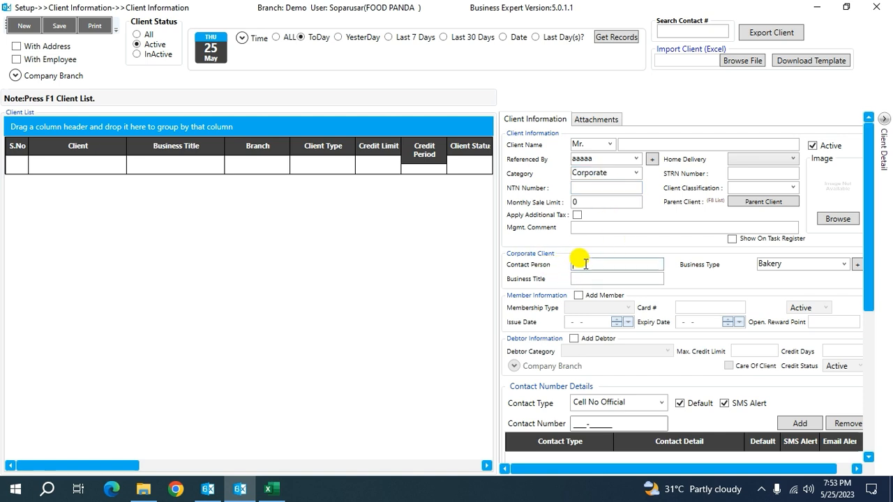
pyautogui.click(845, 265)
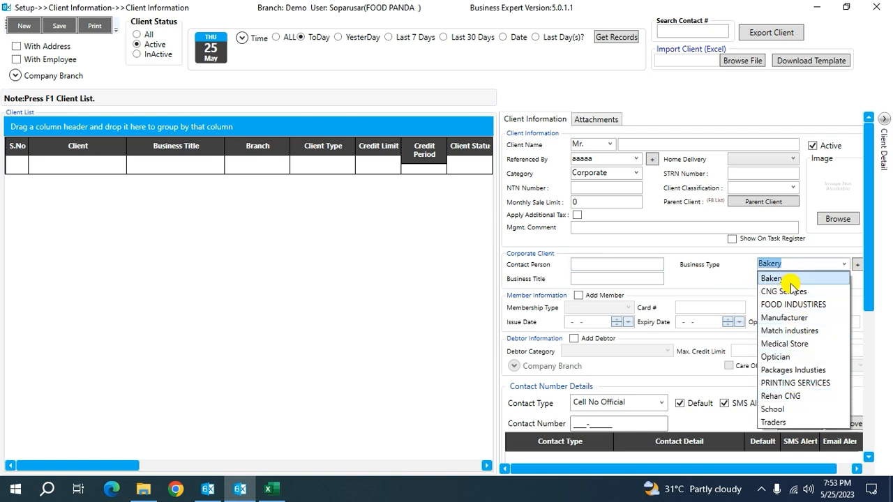
pyautogui.click(856, 265)
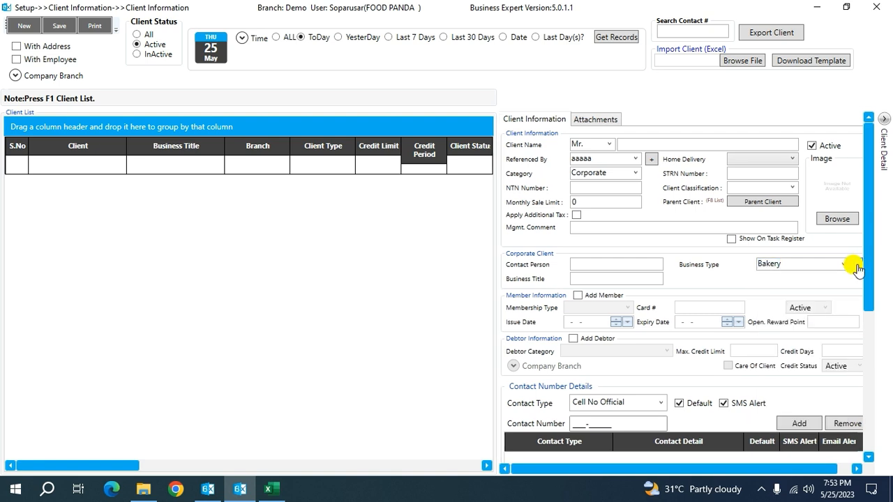
pyautogui.click(856, 265)
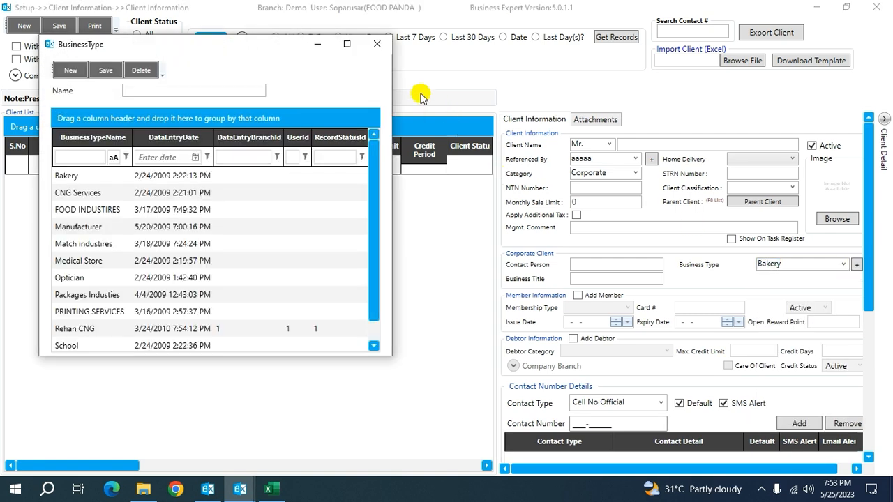
pyautogui.click(374, 47)
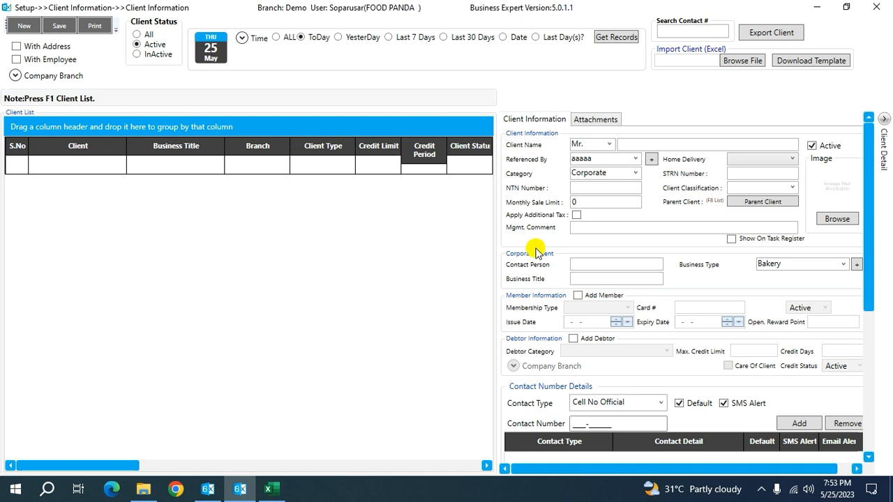
pyautogui.click(577, 278)
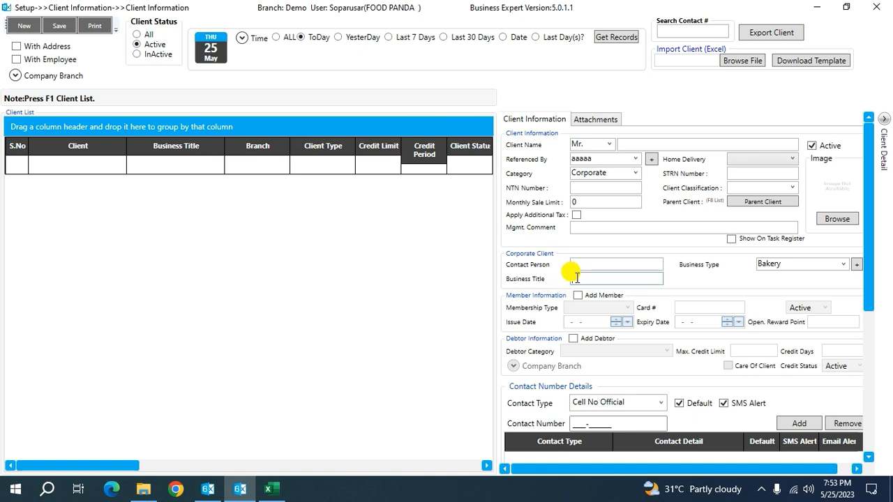
pyautogui.click(635, 173)
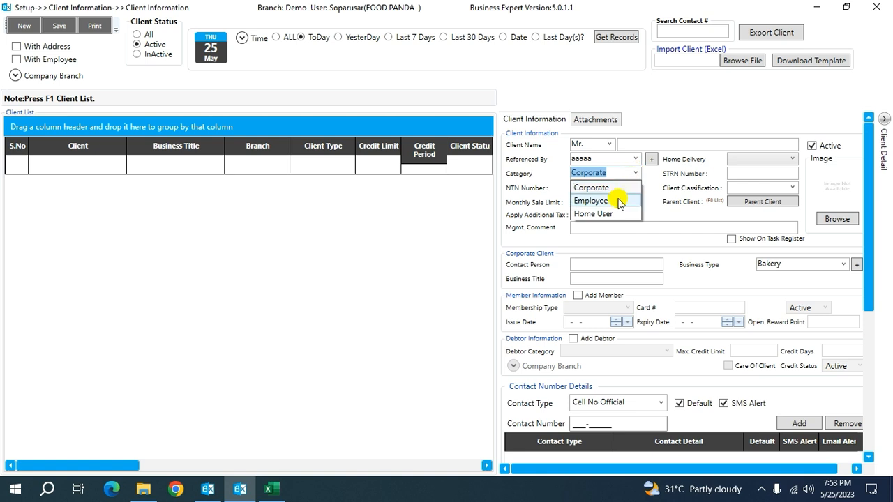
# Try Employee, then Home User as the client category.
pyautogui.click(618, 201)
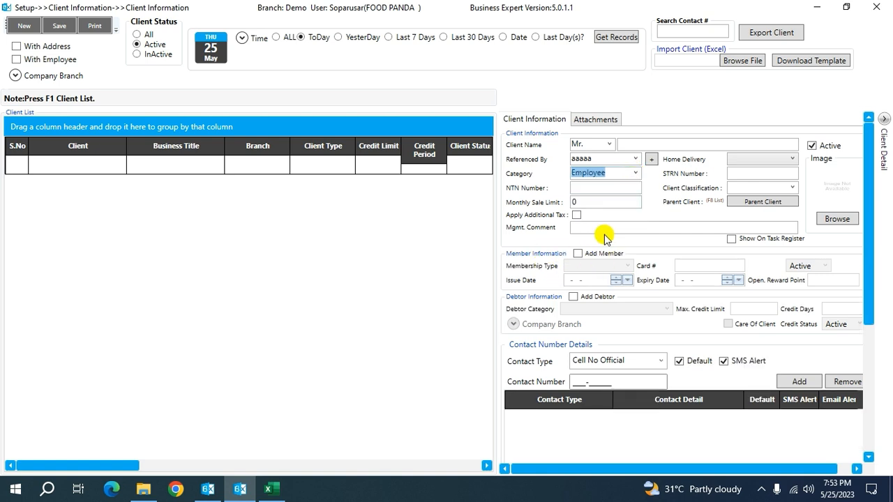
pyautogui.click(634, 175)
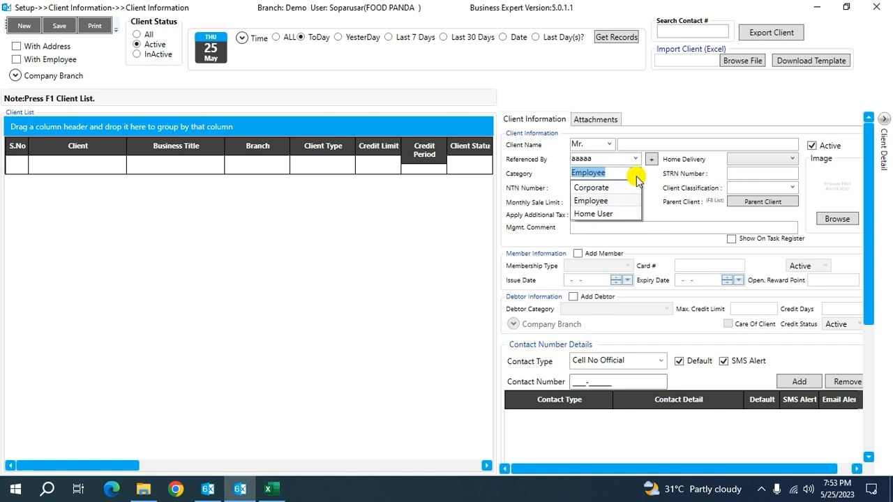
pyautogui.click(625, 218)
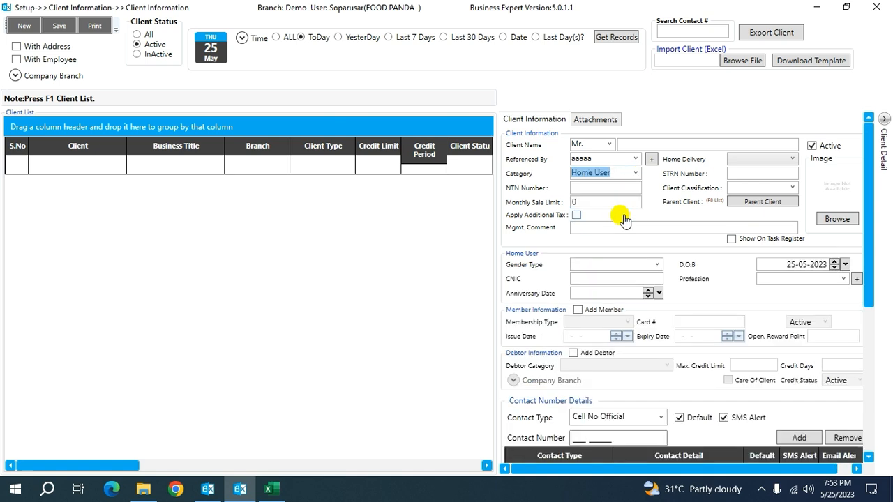
# Review the Gender and Profession options without changing them, then go to the CNIC field.
pyautogui.click(655, 267)
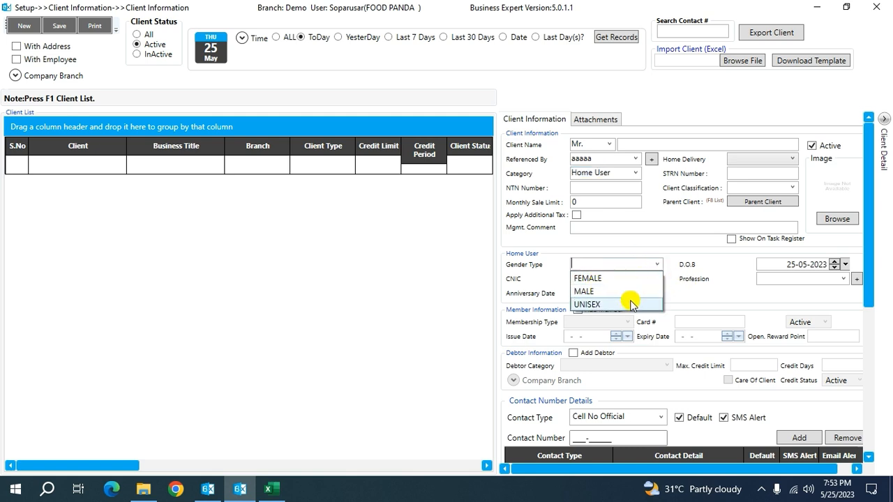
pyautogui.click(728, 262)
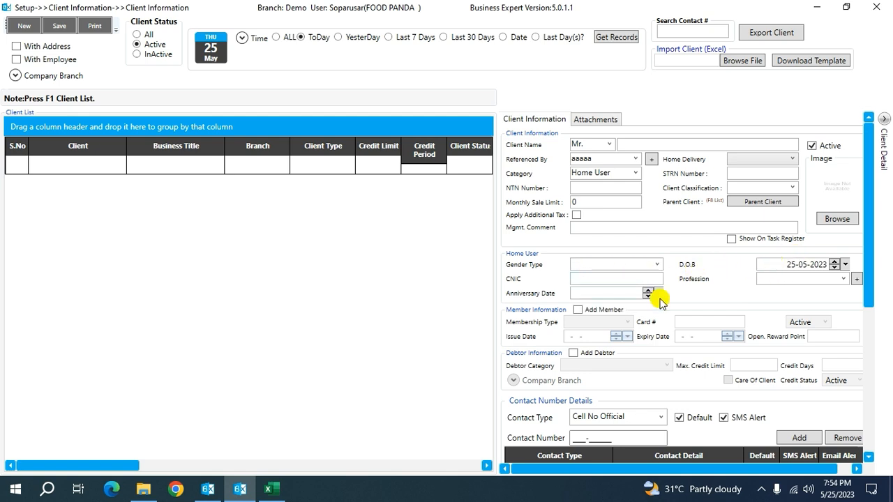
pyautogui.click(842, 280)
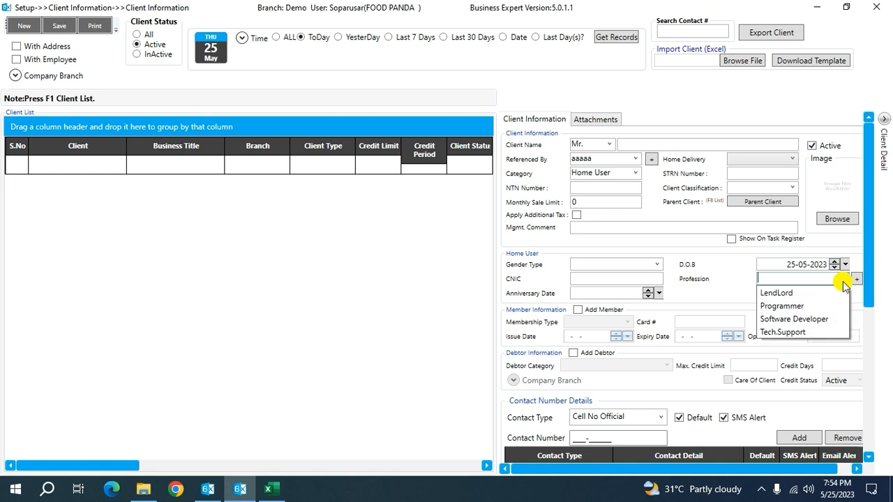
pyautogui.click(726, 297)
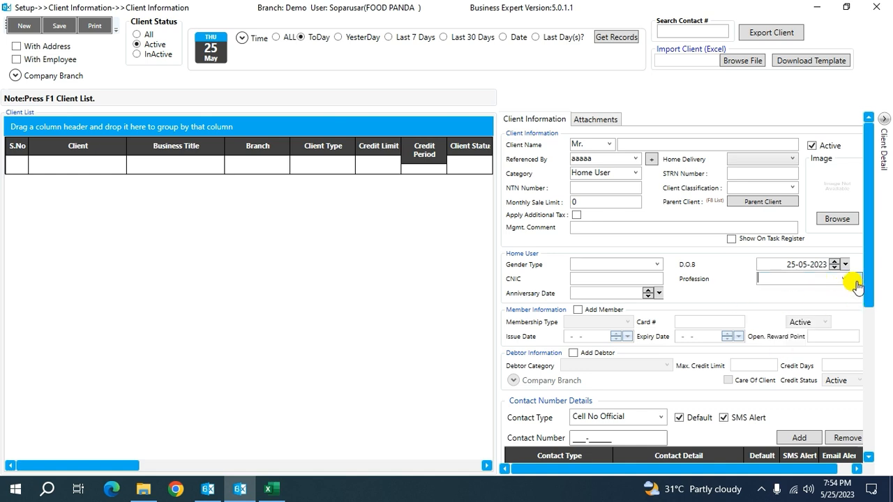
pyautogui.click(607, 277)
# Set the category back to Employee and tick Add Member.
pyautogui.click(636, 174)
pyautogui.click(616, 201)
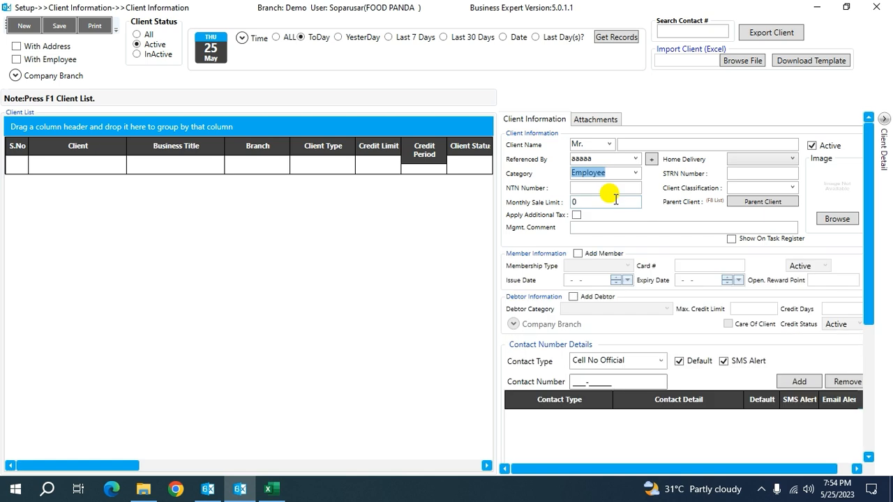
pyautogui.click(576, 254)
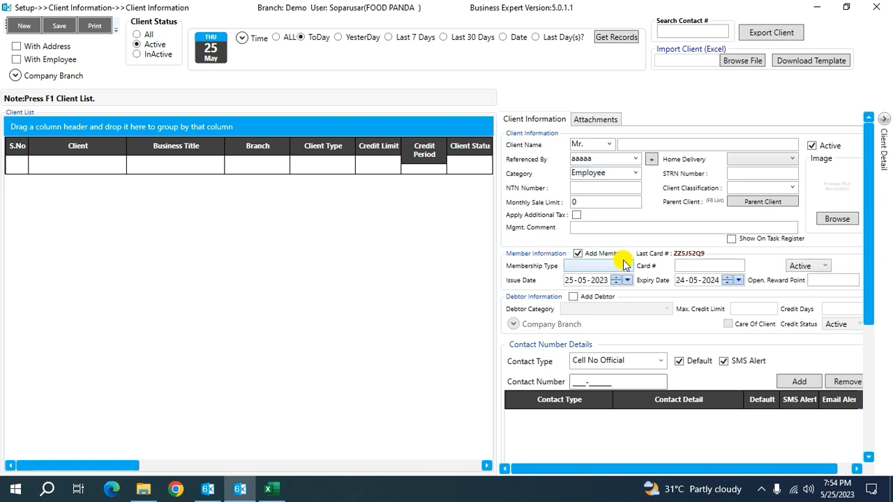
# Choose Employees as membership type, visit Card # and Open. Reward Point, and keep status Active.
pyautogui.click(626, 267)
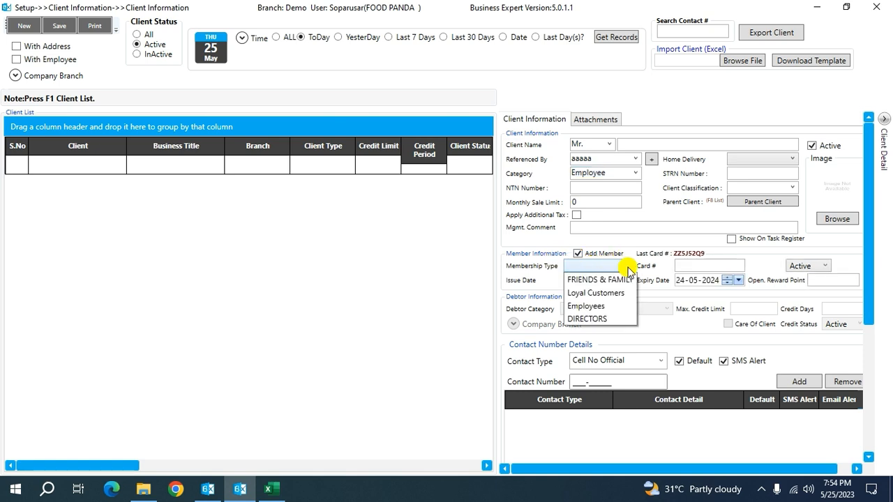
pyautogui.click(607, 307)
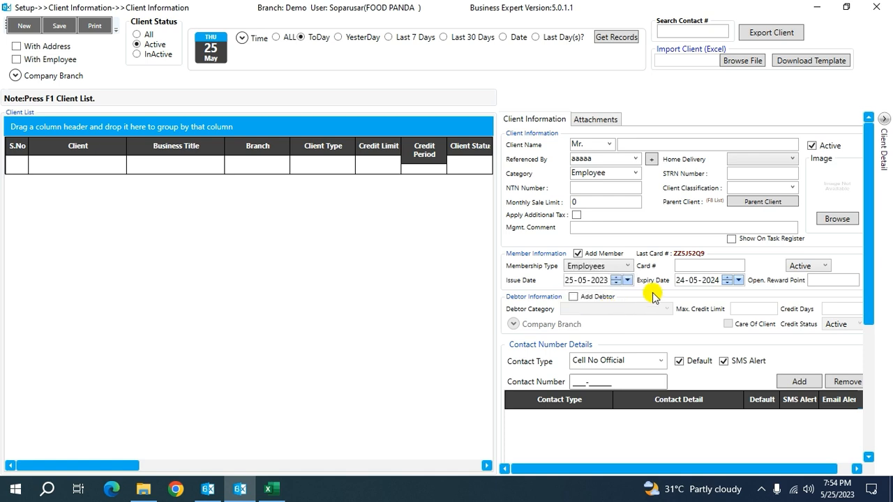
pyautogui.click(689, 266)
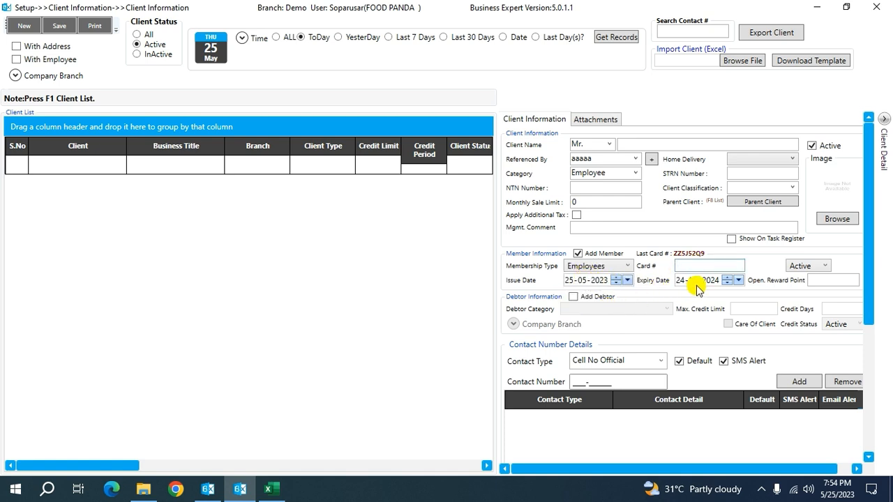
pyautogui.click(823, 280)
pyautogui.click(825, 266)
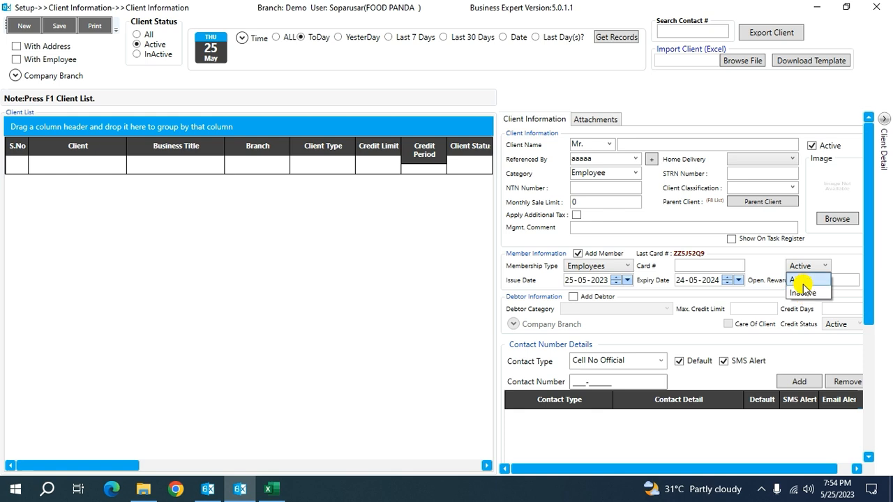
pyautogui.click(805, 282)
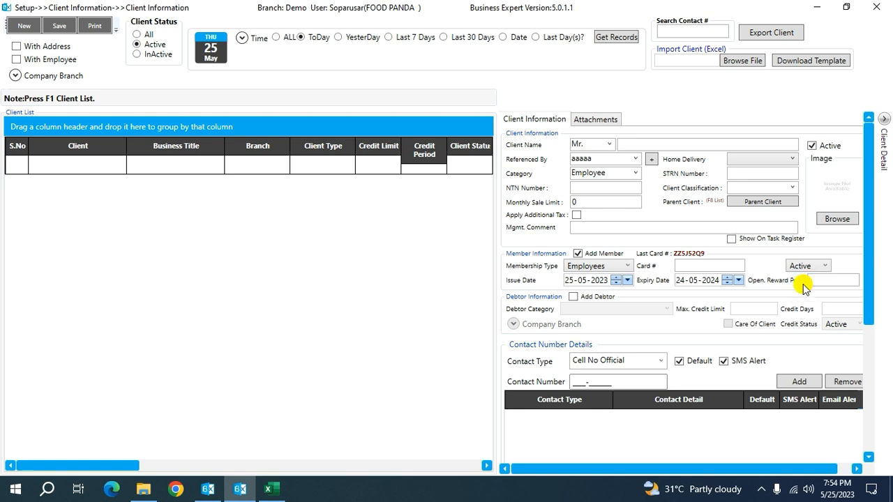
# Enable debtor details with GENERAL DEBTORS category, passing through the credit limit and credit days fields.
pyautogui.click(575, 297)
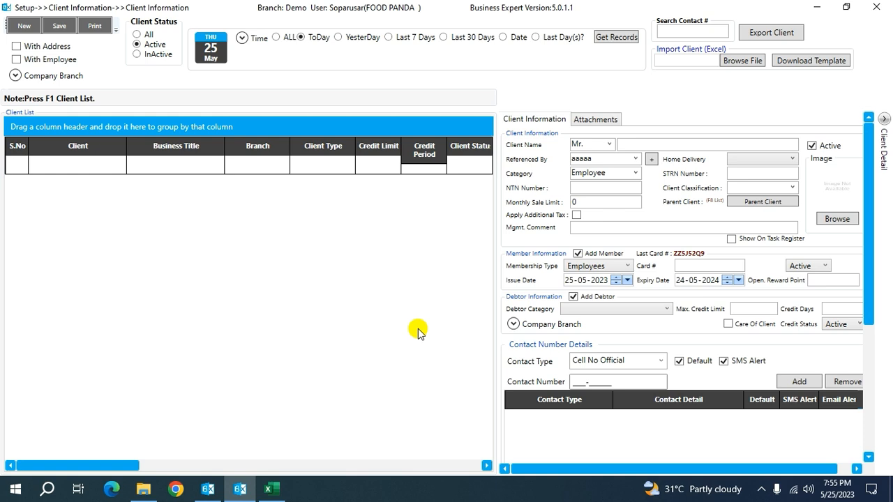
pyautogui.click(647, 315)
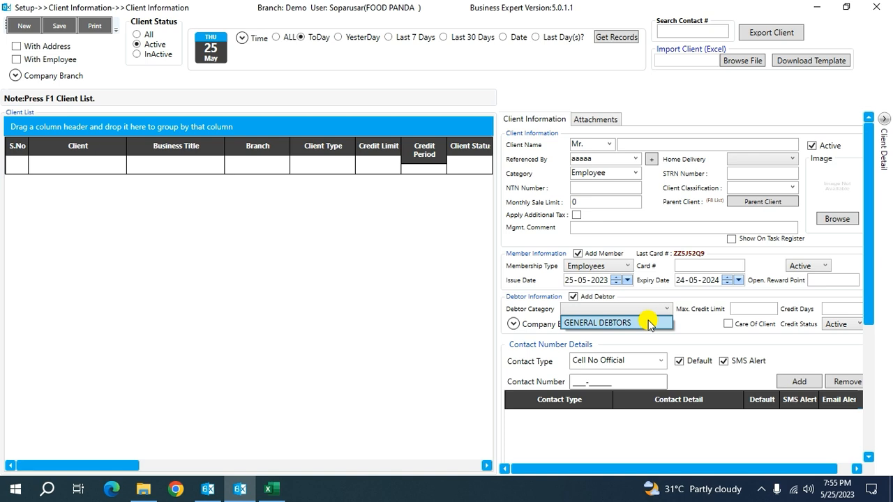
pyautogui.click(648, 323)
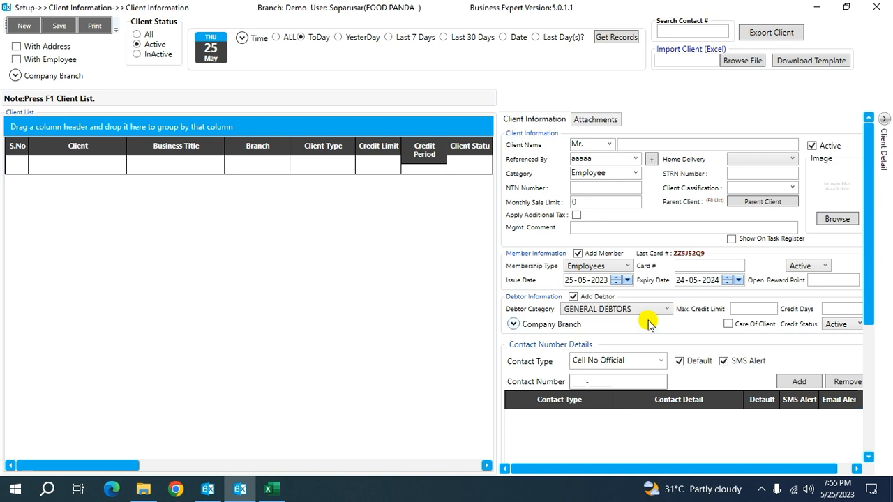
pyautogui.click(742, 307)
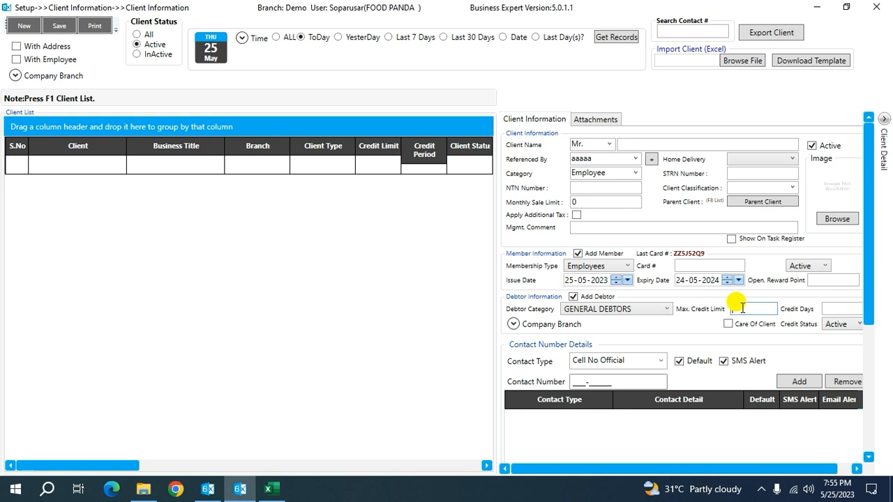
pyautogui.click(835, 308)
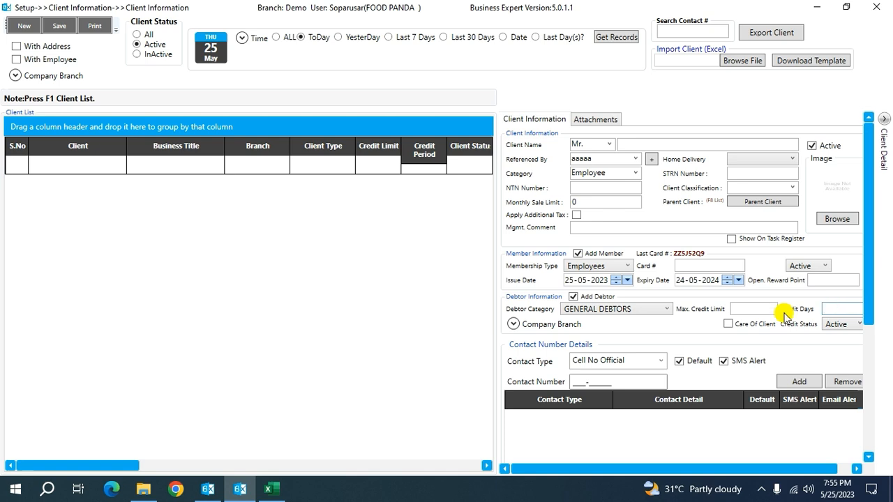
# Untick the Demo branch, tick Care Of Client, and keep credit status Active.
pyautogui.click(531, 325)
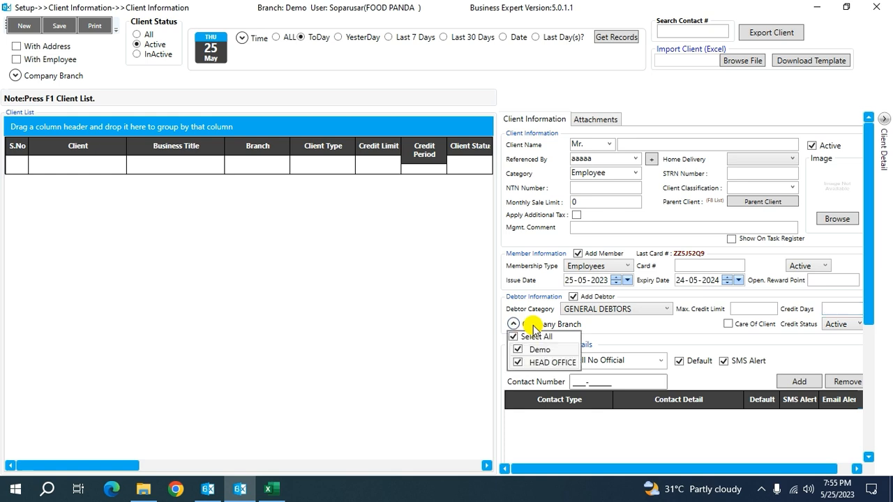
pyautogui.click(524, 350)
pyautogui.click(470, 351)
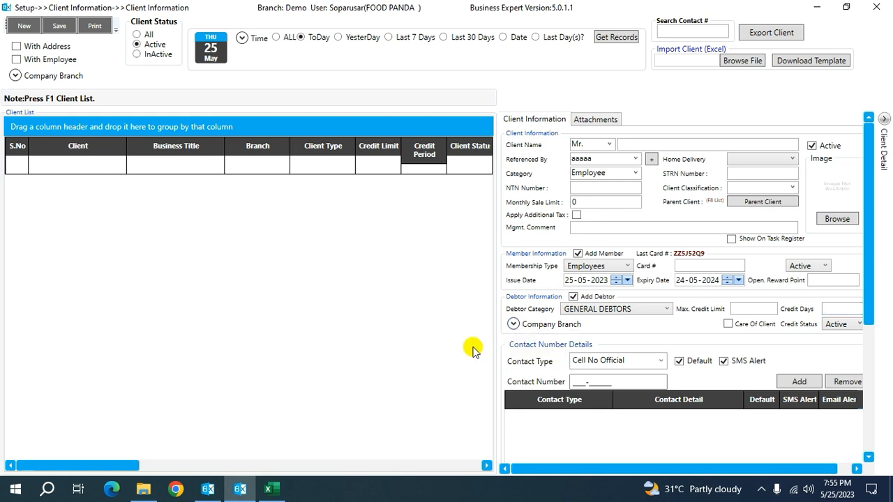
pyautogui.click(727, 325)
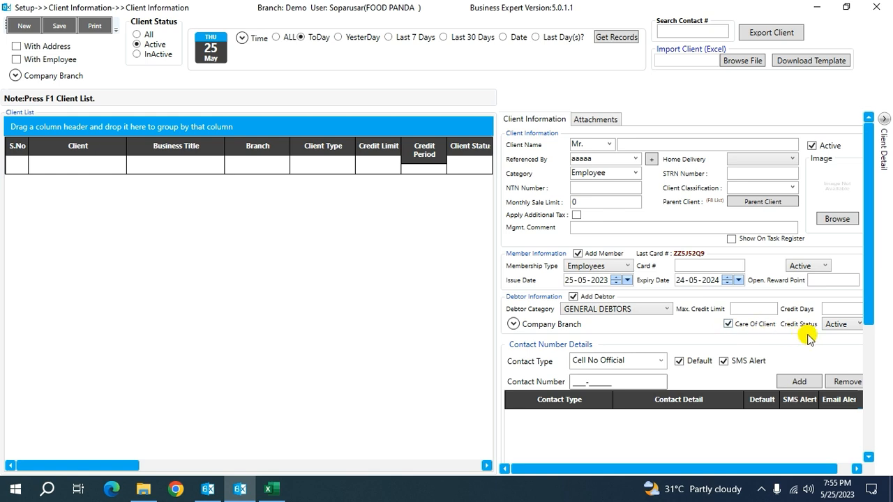
pyautogui.click(847, 327)
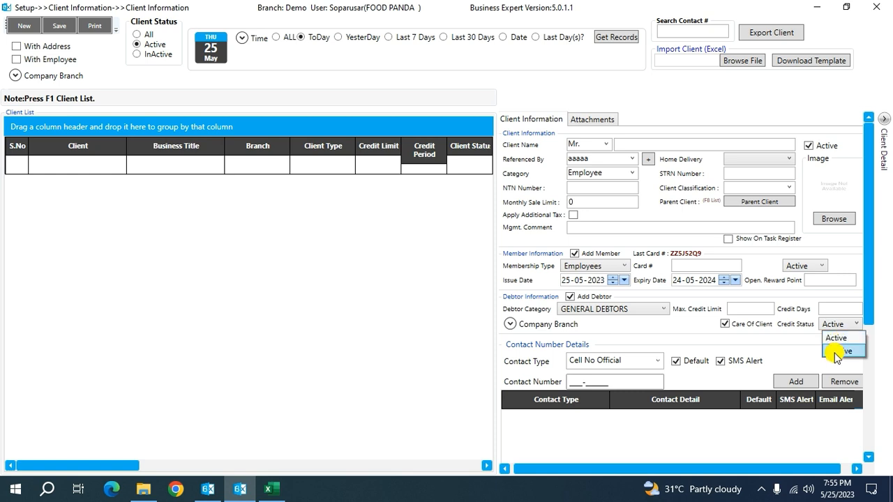
pyautogui.click(762, 345)
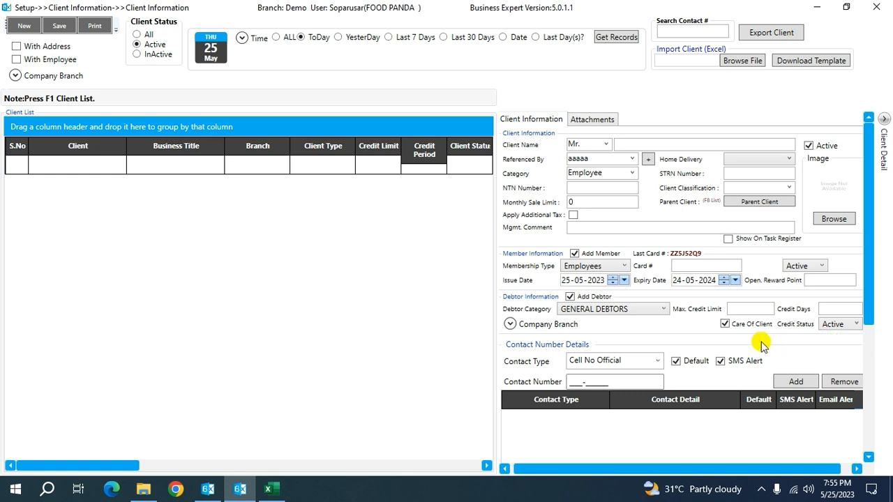
pyautogui.moveTo(869, 292); pyautogui.dragTo(876, 361)
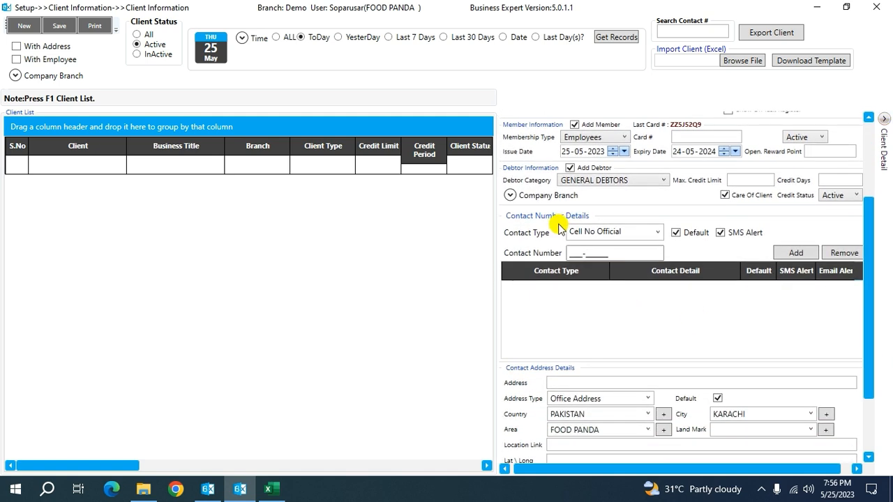
# Tick SMS Alert for the contact number and keep Cell No Official as its contact type.
pyautogui.click(621, 251)
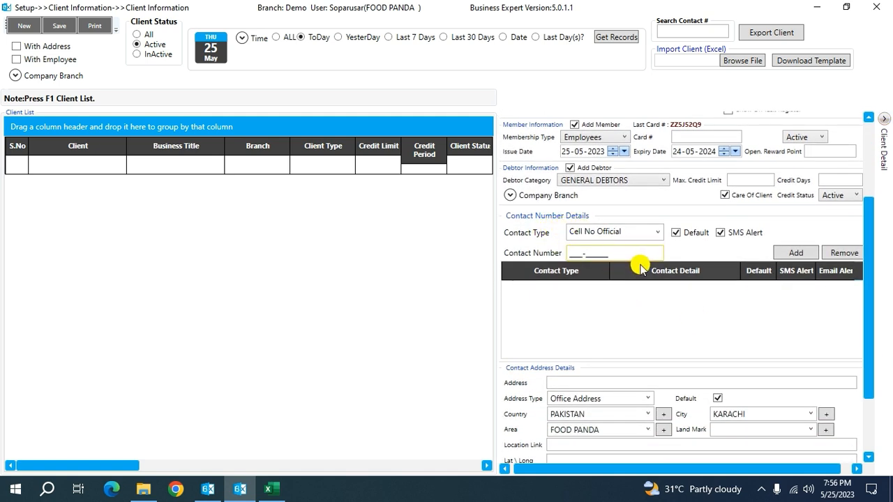
pyautogui.click(729, 236)
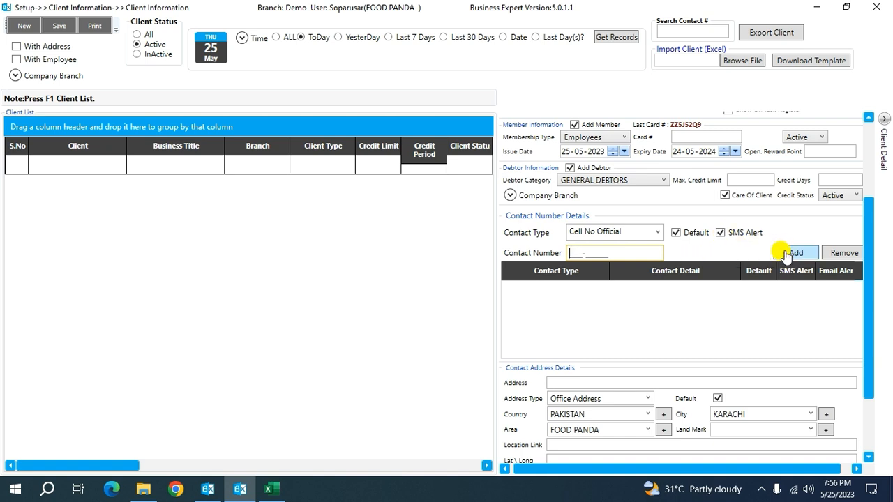
pyautogui.click(657, 233)
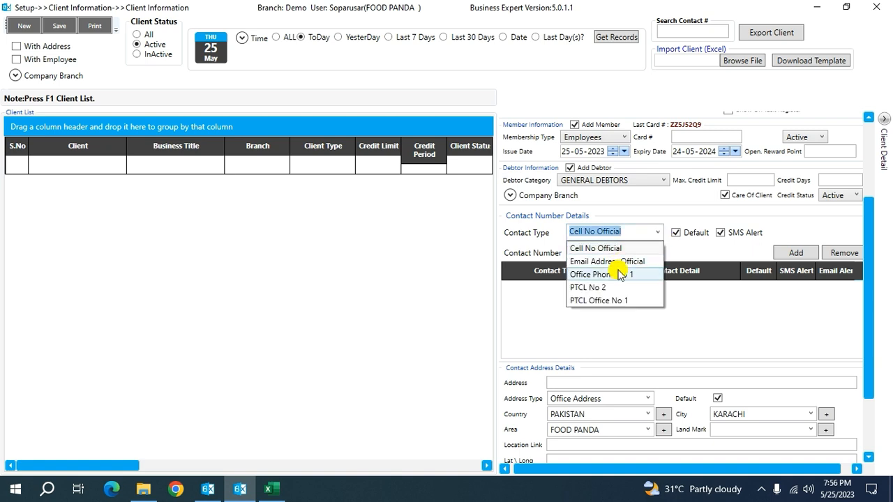
pyautogui.click(675, 317)
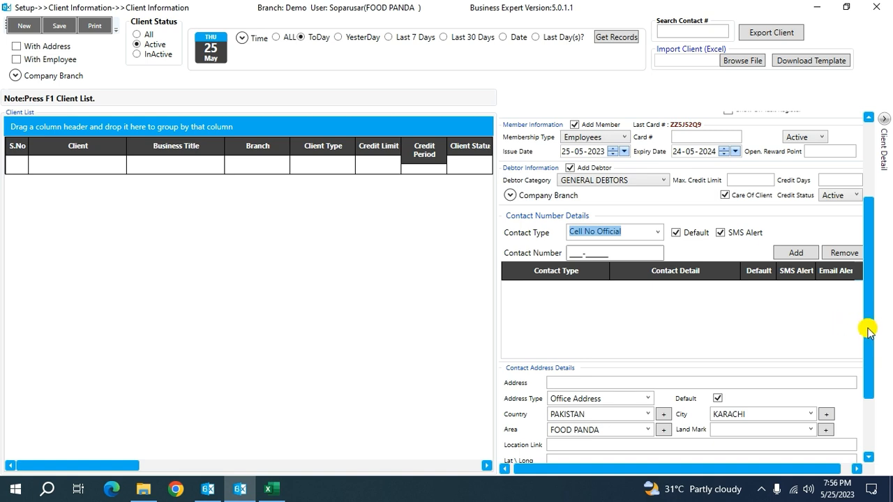
pyautogui.moveTo(863, 330); pyautogui.dragTo(863, 414)
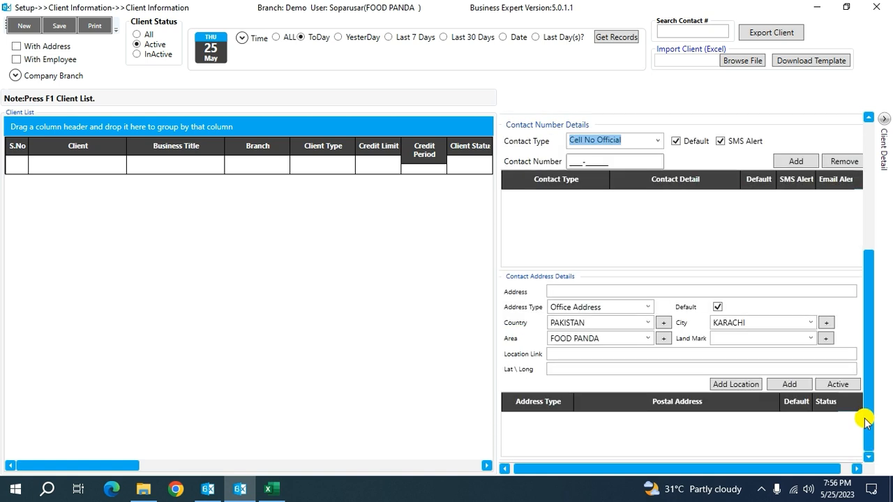
pyautogui.click(581, 288)
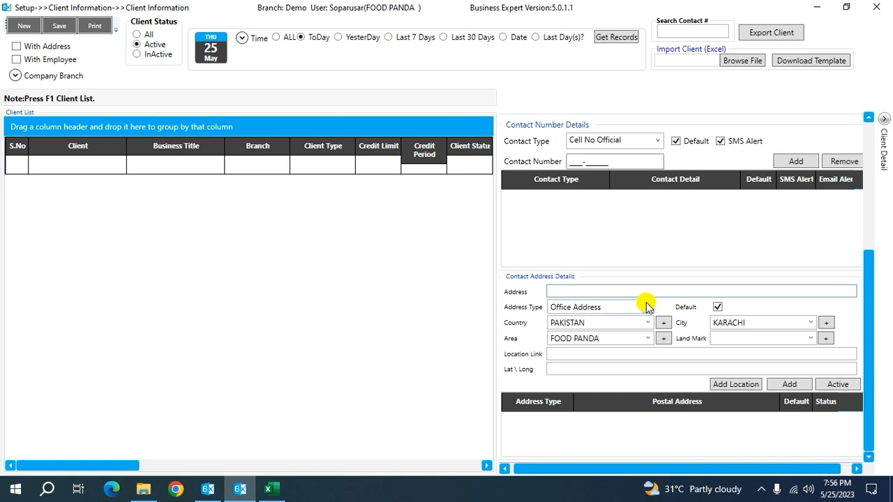
pyautogui.click(646, 342)
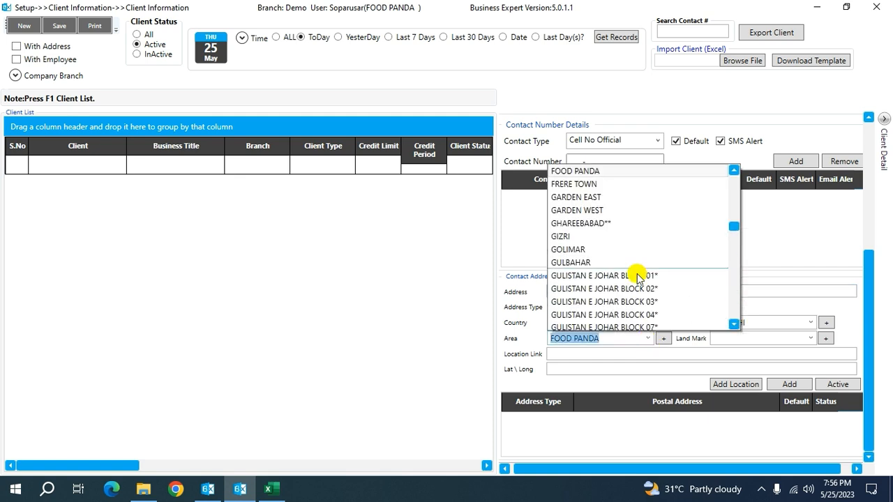
pyautogui.click(386, 449)
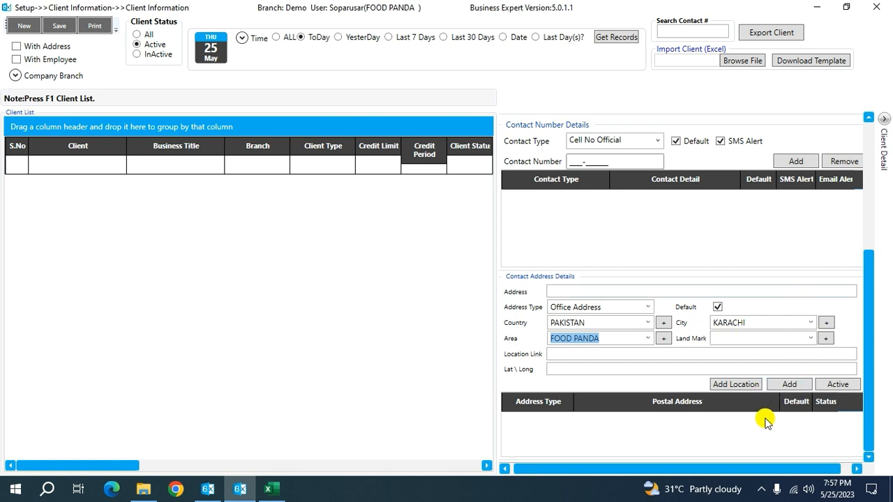
pyautogui.moveTo(869, 286); pyautogui.dragTo(871, 146)
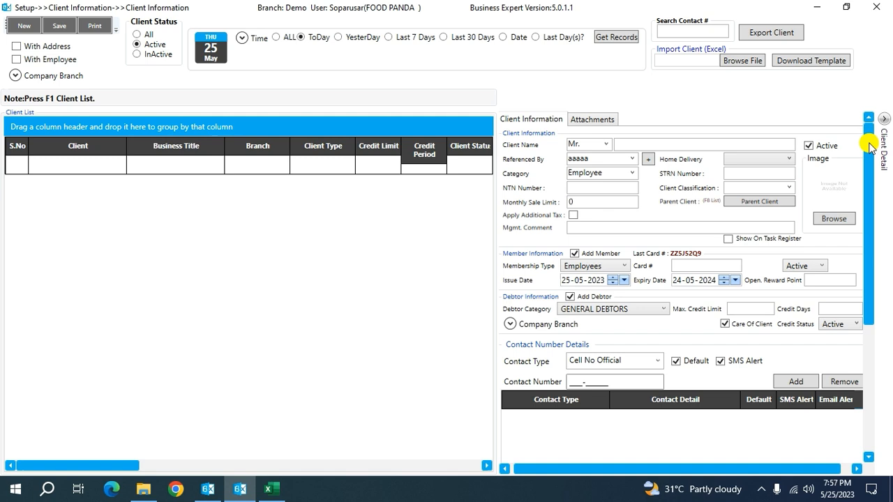
# On the Attachments tab, pick CNIC from the Document Type list.
pyautogui.click(589, 121)
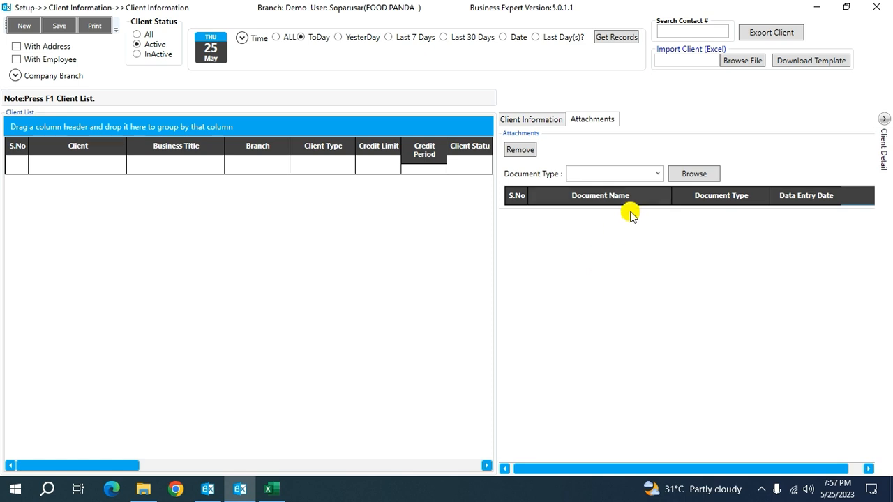
pyautogui.click(657, 173)
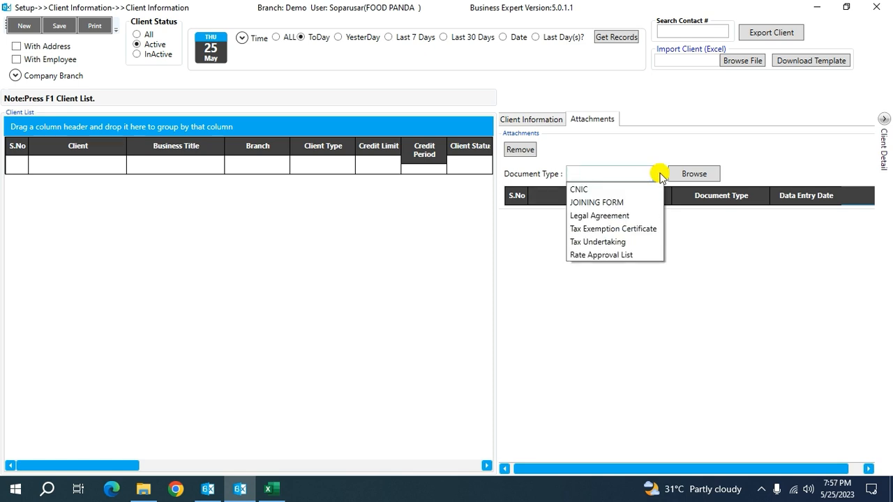
pyautogui.click(601, 189)
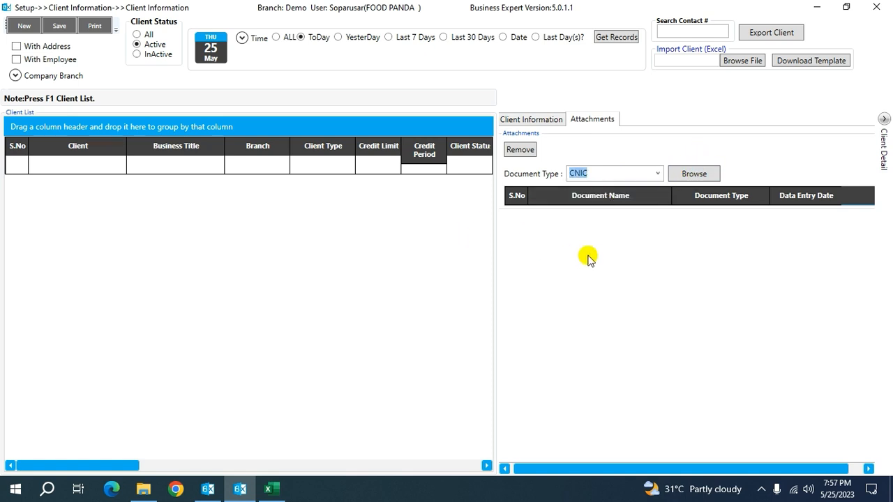
pyautogui.click(619, 223)
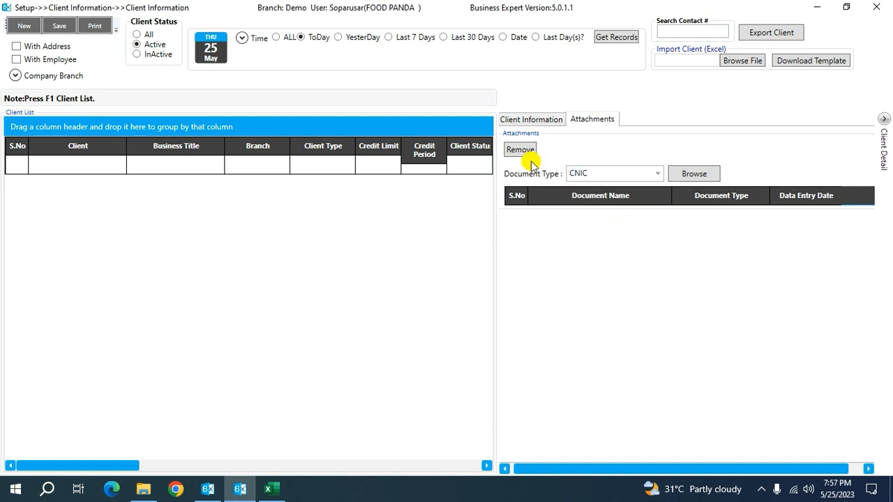